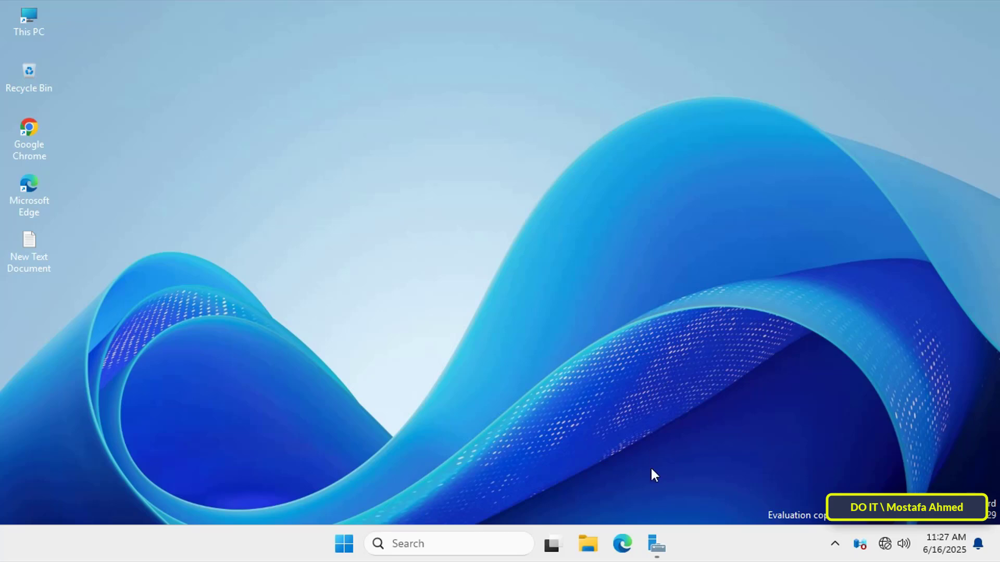
Restore the minimized Server Manager window from the taskbar
left_click(651, 536)
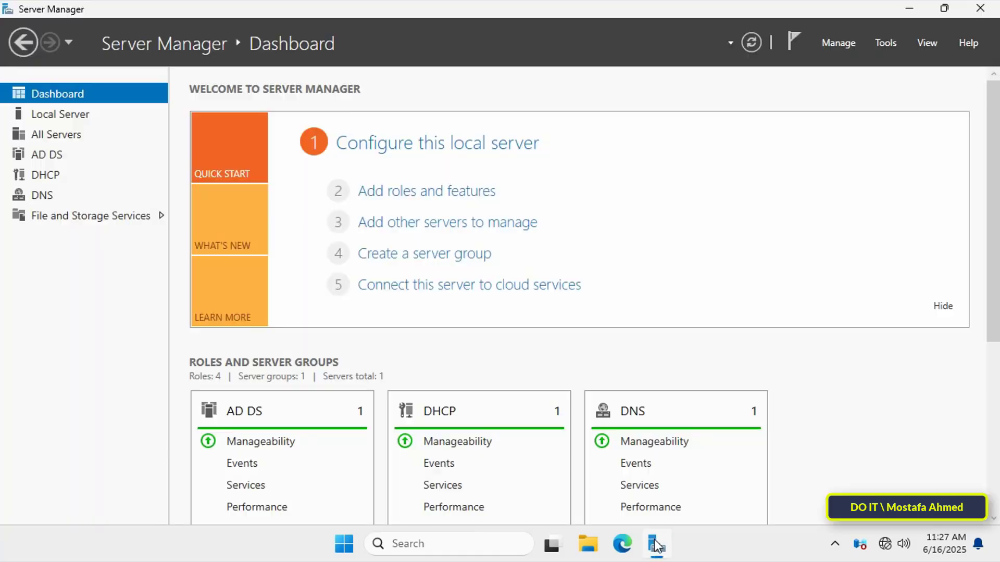
From Local Server, open Network Connections maximized and select the Ethernet0 adapter
left_click(60, 115)
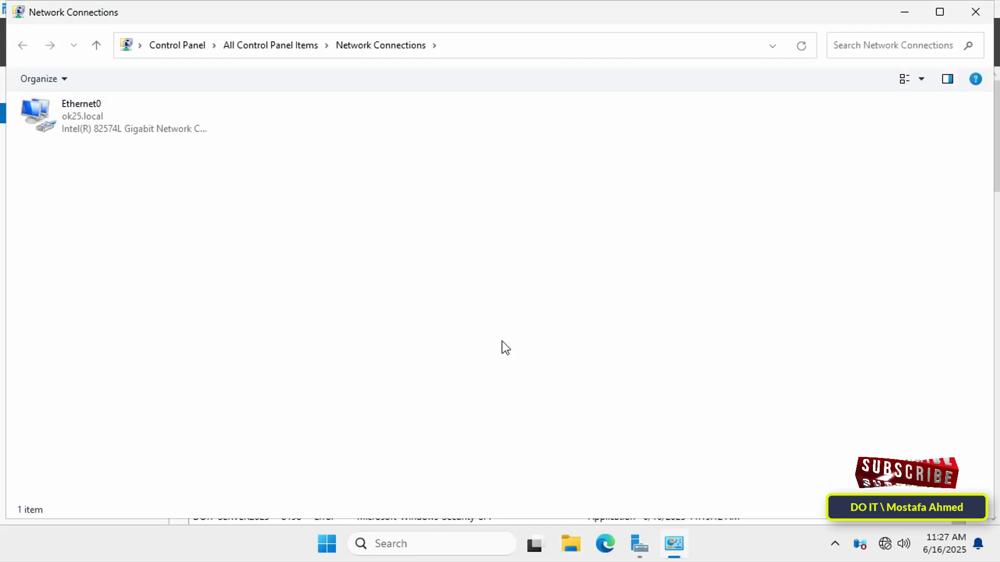
left_click(939, 11)
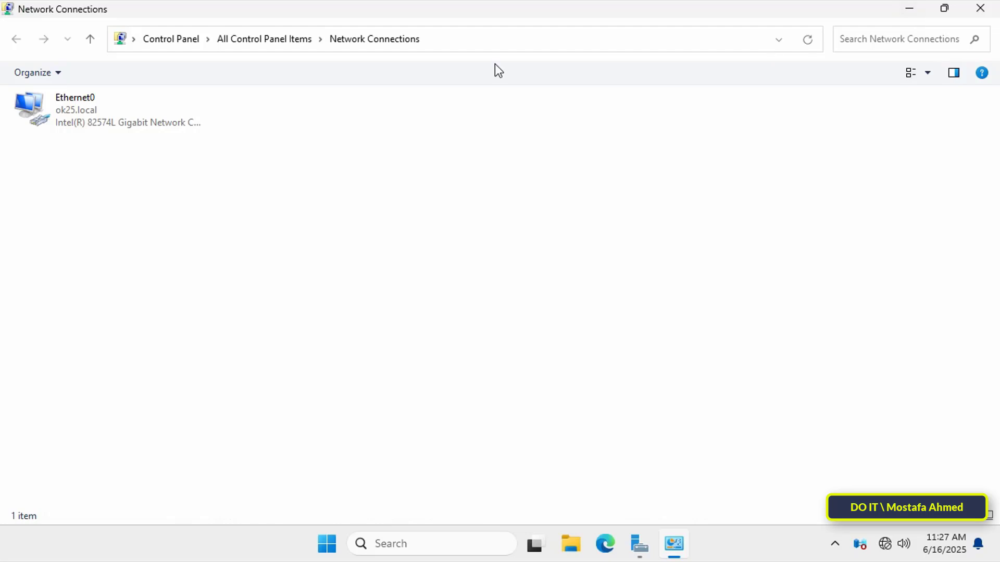
left_click(107, 125)
Open Ethernet0's Internet Protocol Version 4 (TCP/IPv4) properties, showing static address 192.168.0.150
right_click(99, 111)
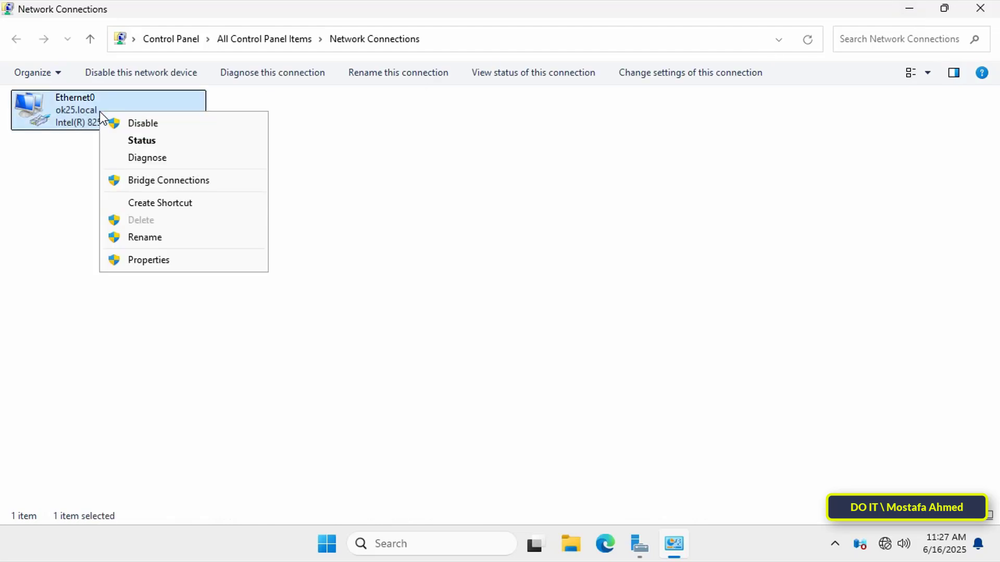
left_click(180, 266)
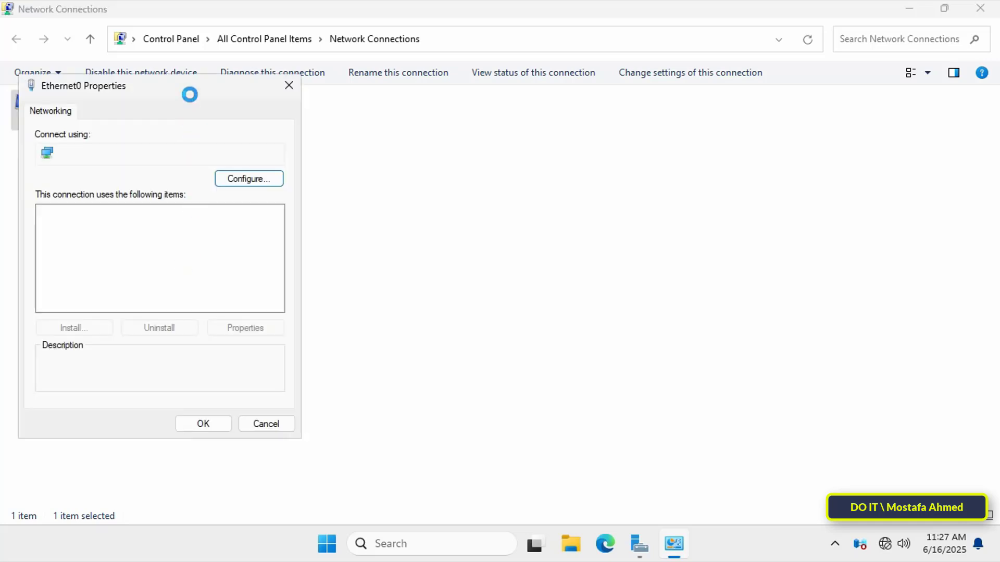
left_click_drag(189, 92, 560, 83)
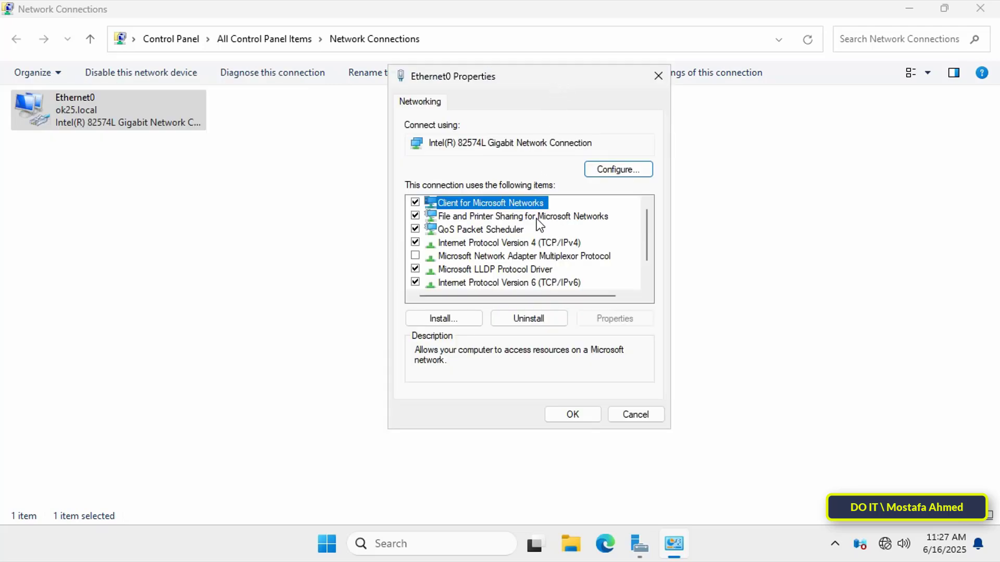
left_click(540, 241)
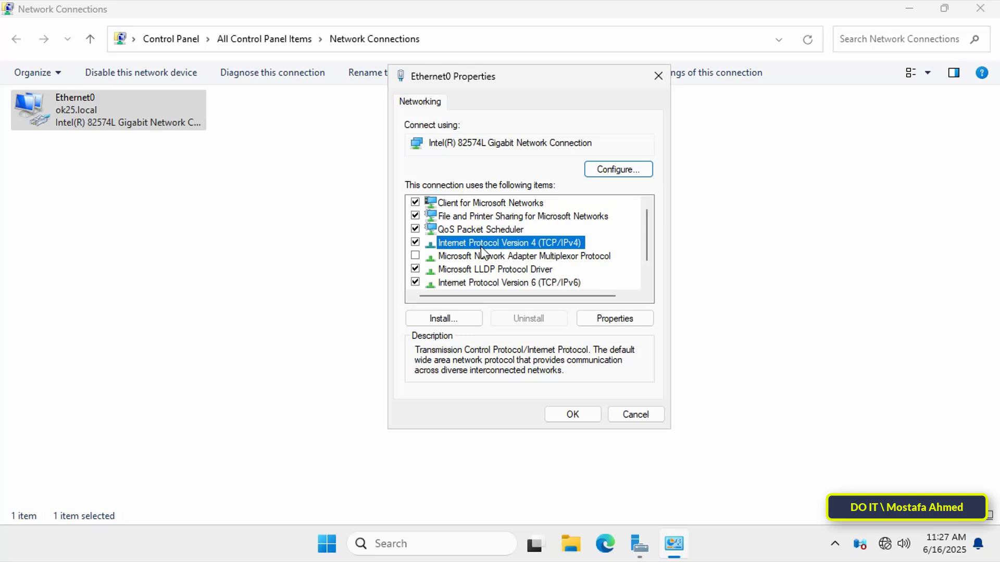
left_click(612, 313)
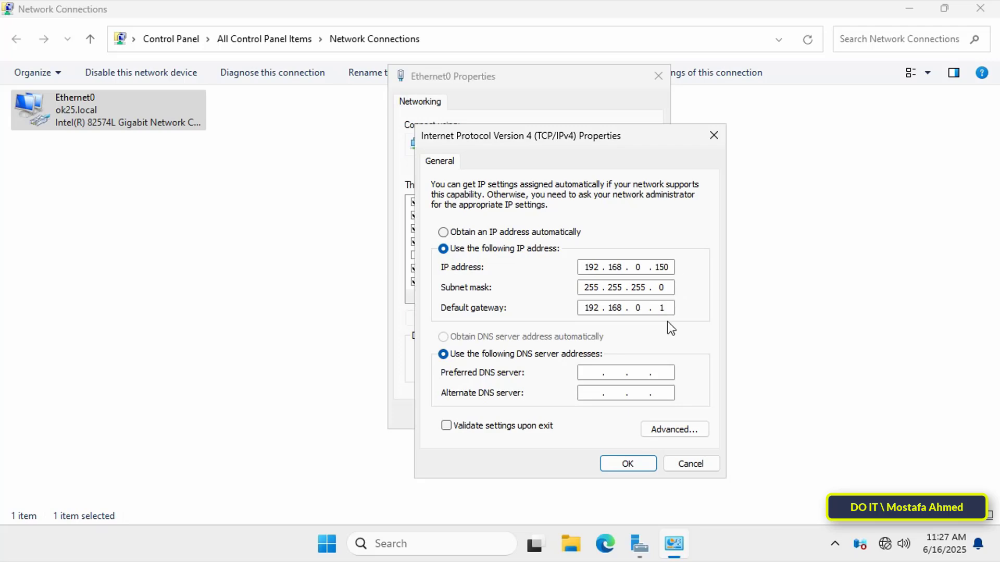
Run ipconfig in an administrator terminal, confirming Ethernet0 at 192.168.0.150 with gateway 192.168.0.1
key("super+r")
key("Return")
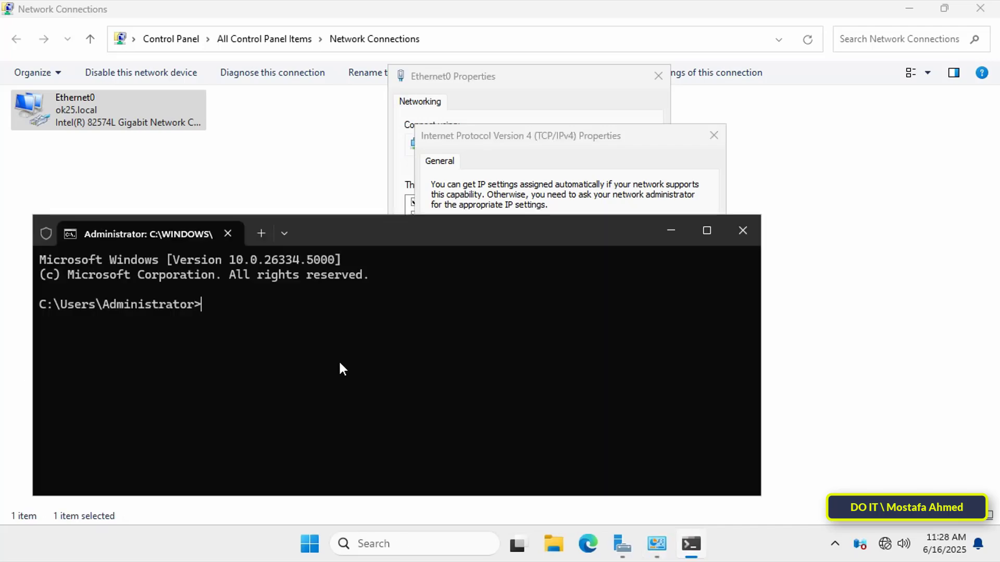
type("ipconfig")
key("Return")
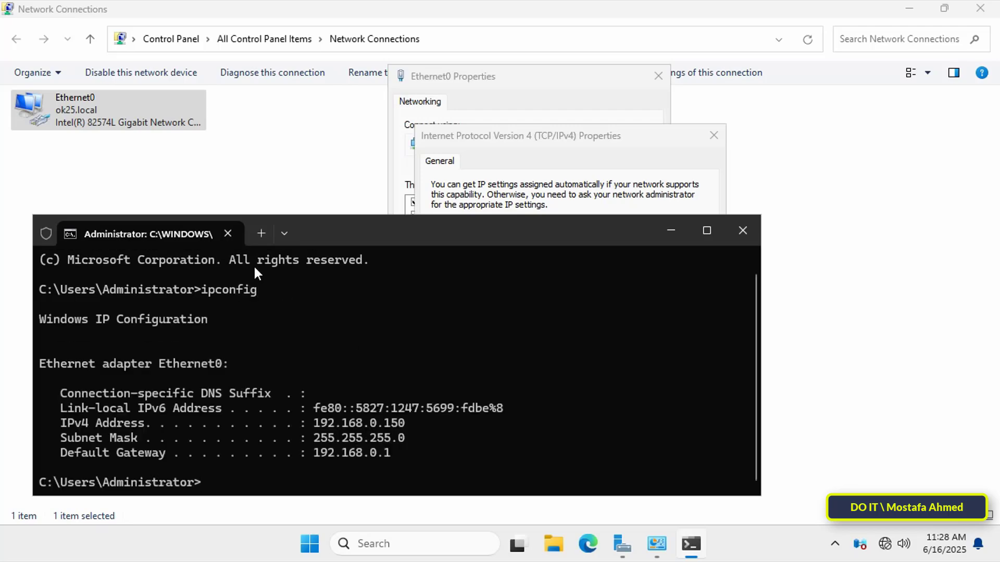
left_click_drag(312, 229, 305, 117)
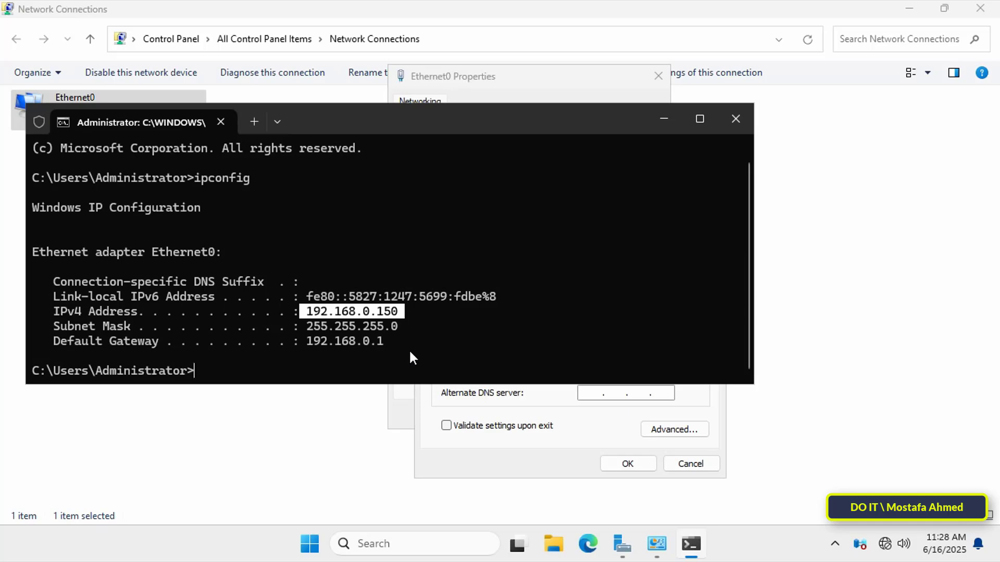
Open Advanced TCP/IP Settings, listing 192.168.0.150 (255.255.255.0) as the only address
left_click(594, 446)
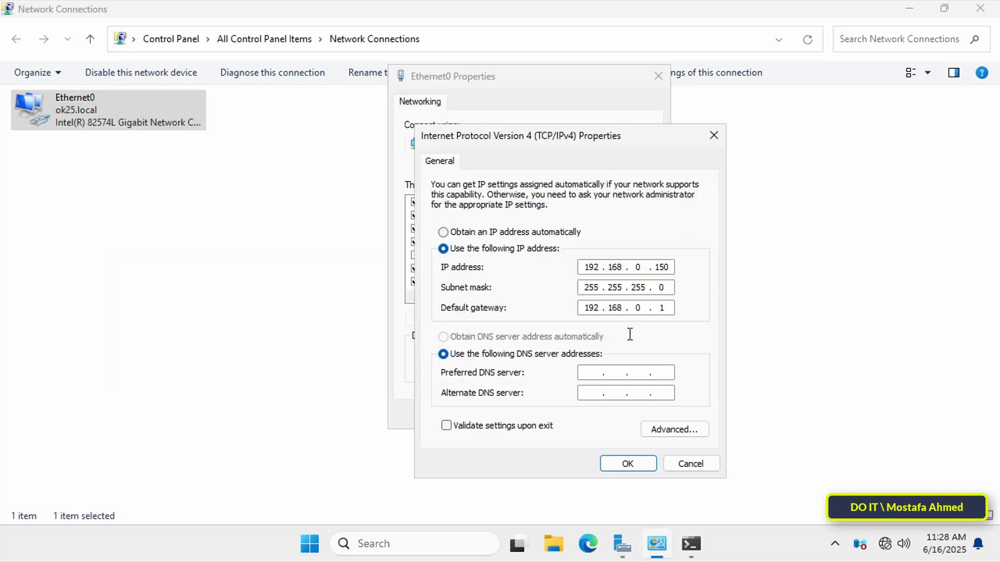
left_click(682, 436)
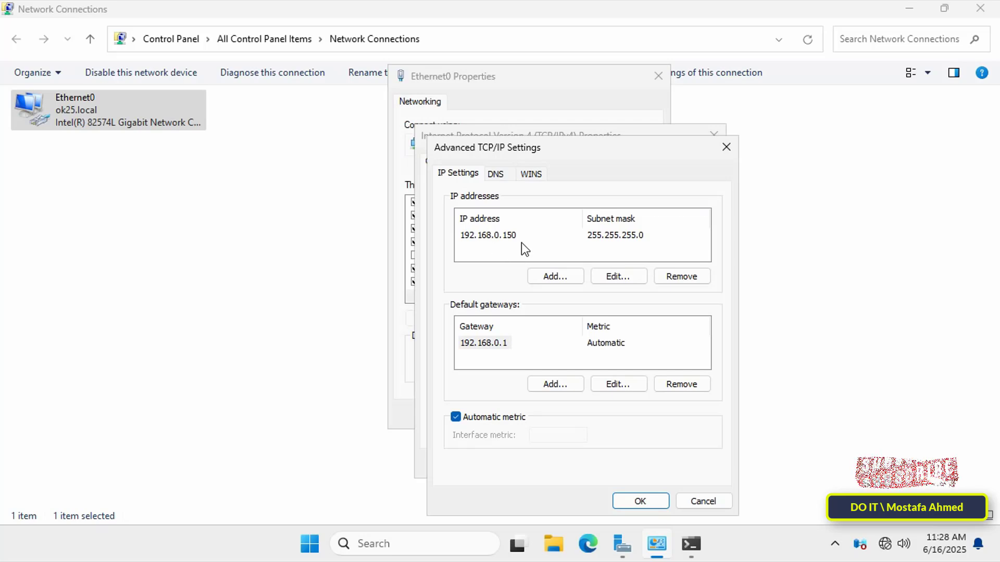
Add IP address 10.0.0.10 with subnet mask 255.255.255.0 to Ethernet0
left_click(556, 279)
type("10")
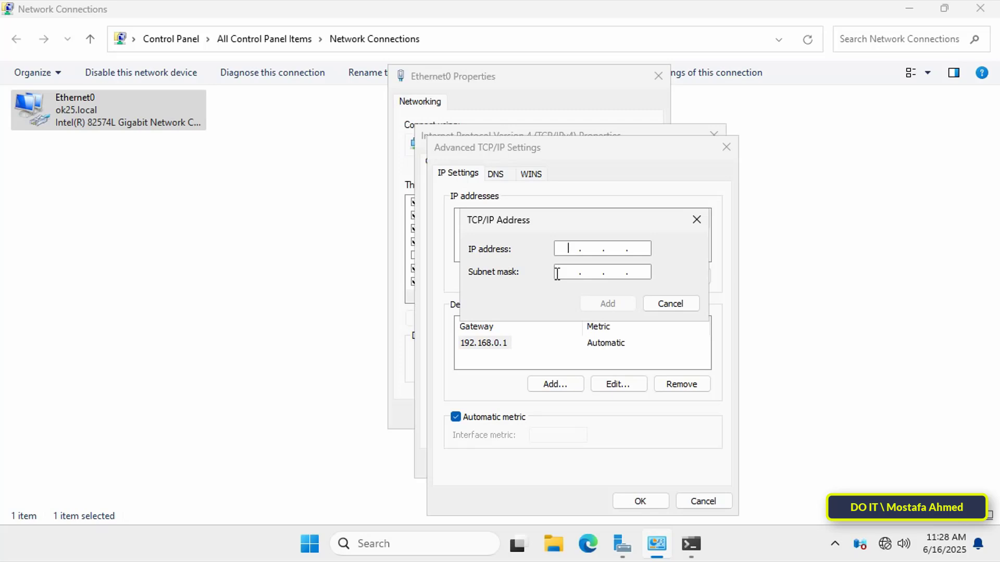
type(".0.0.10")
key("Tab")
key("Tab")
left_click(591, 271)
type("255255")
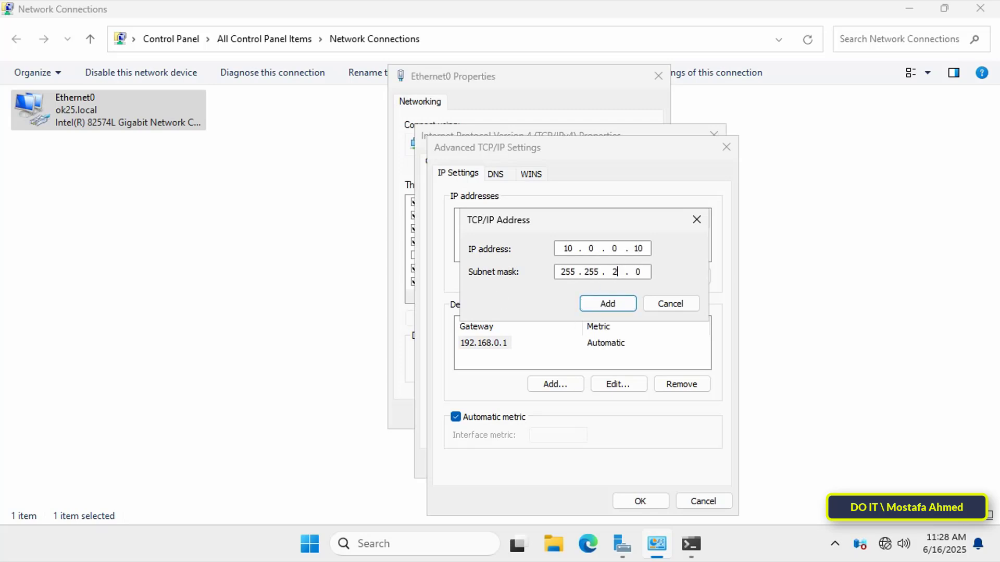
left_click(626, 309)
left_click(499, 236)
left_click(496, 249)
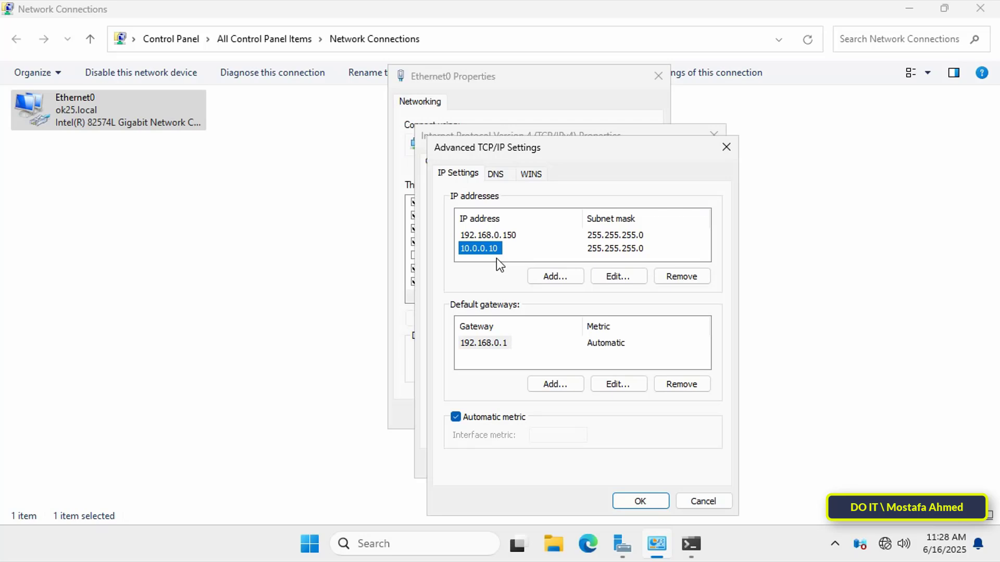
Add 162.168.1.133 with mask 255.255.255.0, then confirm and close all property dialogs
left_click(545, 276)
type("162 . 168 . 1 ")
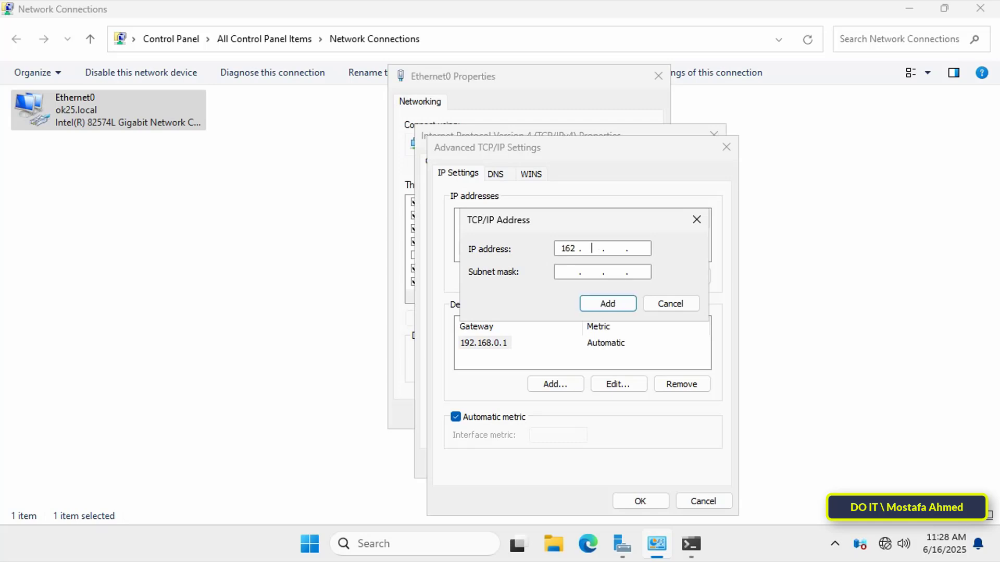
type(". 133")
key("Tab")
left_click(616, 272)
key("BackSpace")
type("255 . 255 . 255 . 0")
left_click(627, 307)
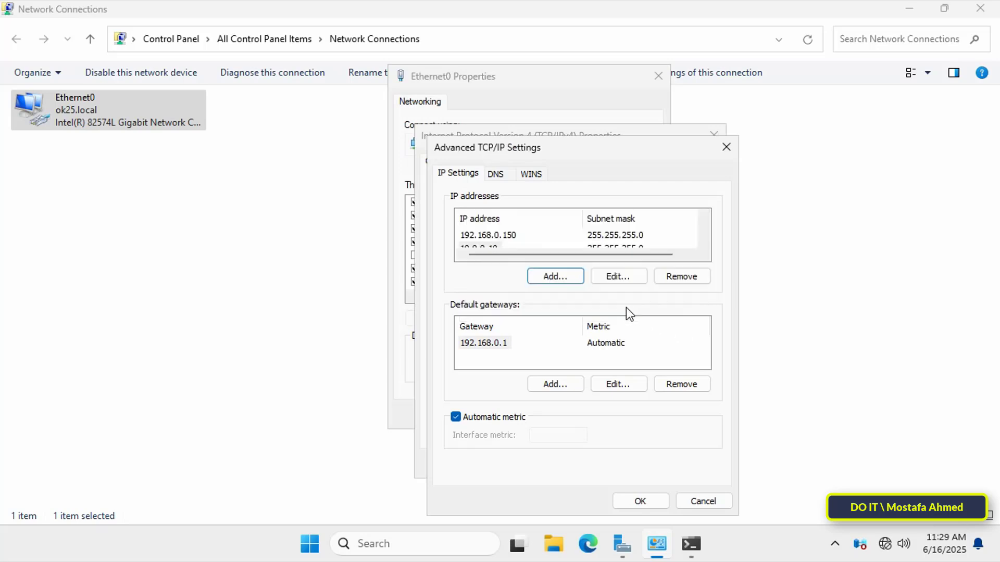
left_click(519, 239)
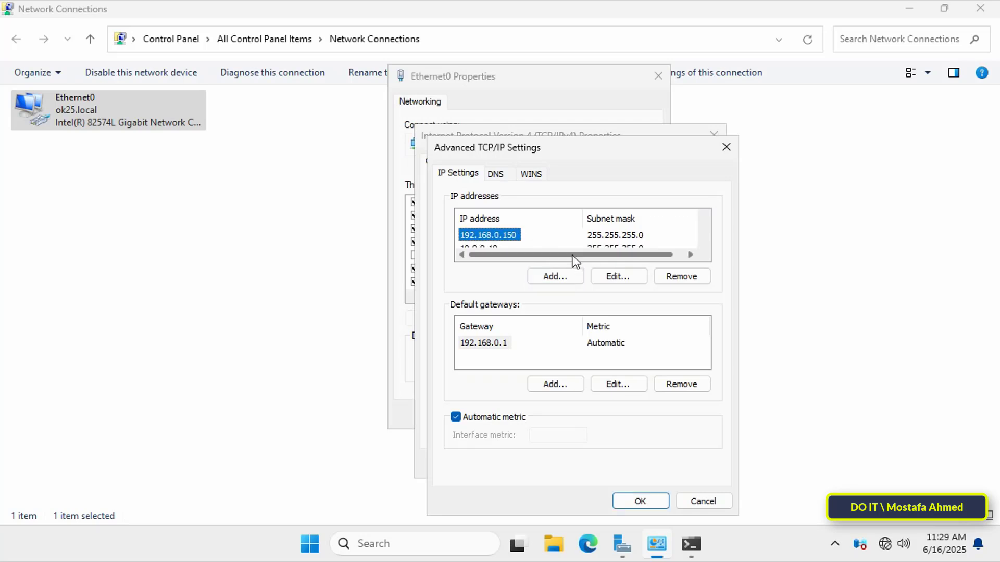
left_click(655, 501)
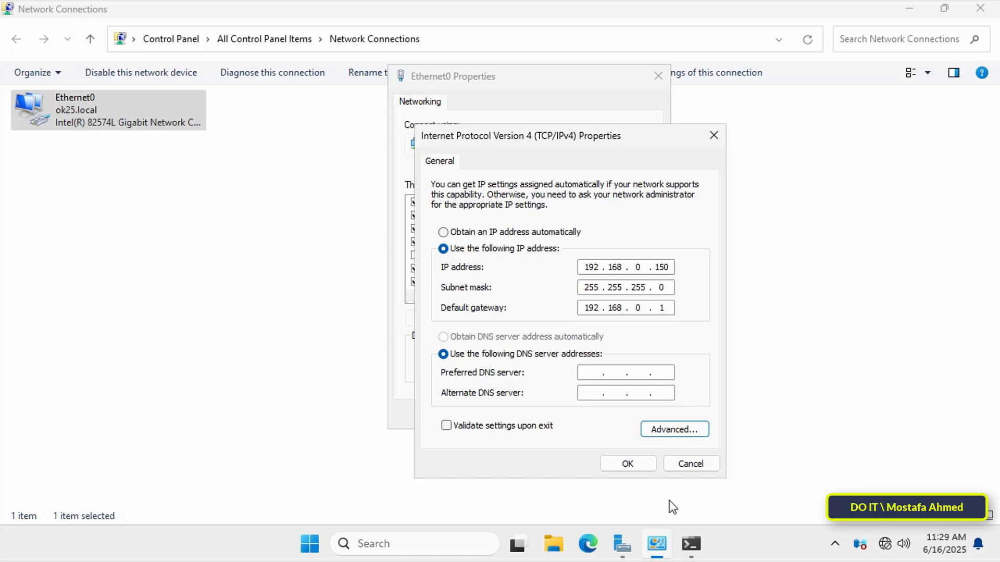
left_click(645, 465)
left_click(571, 414)
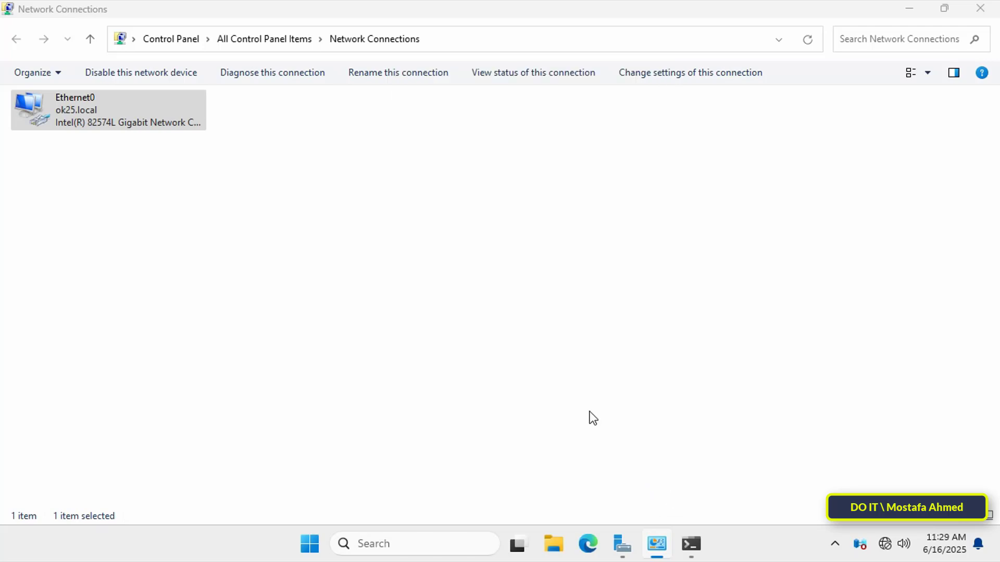
Rerun ipconfig, verifying Ethernet0 lists 10.0.0.10, 162.168.1.133 and 192.168.0.150
left_click(692, 547)
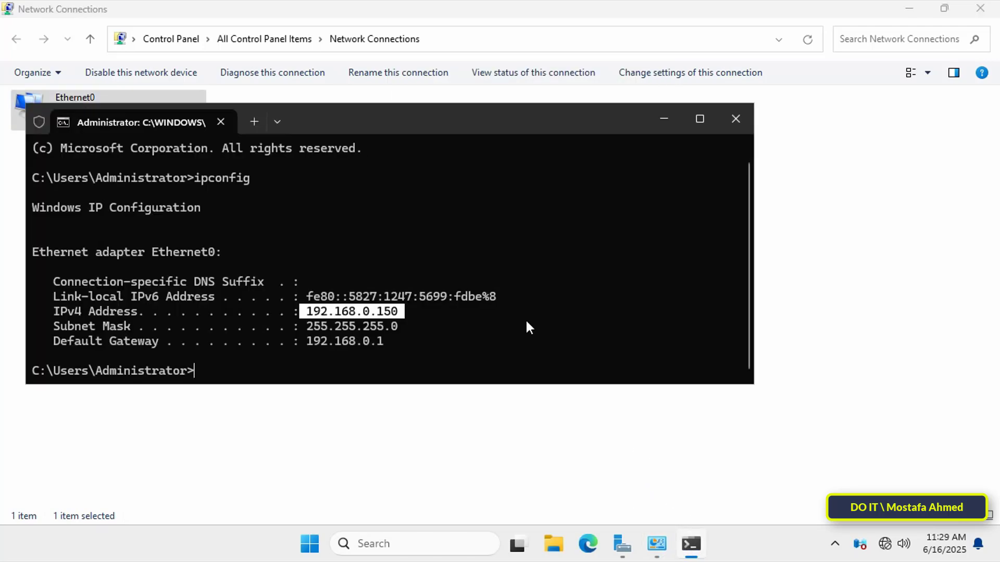
left_click_drag(755, 389, 838, 504)
left_click_drag(590, 126, 620, 77)
type("ipconfig")
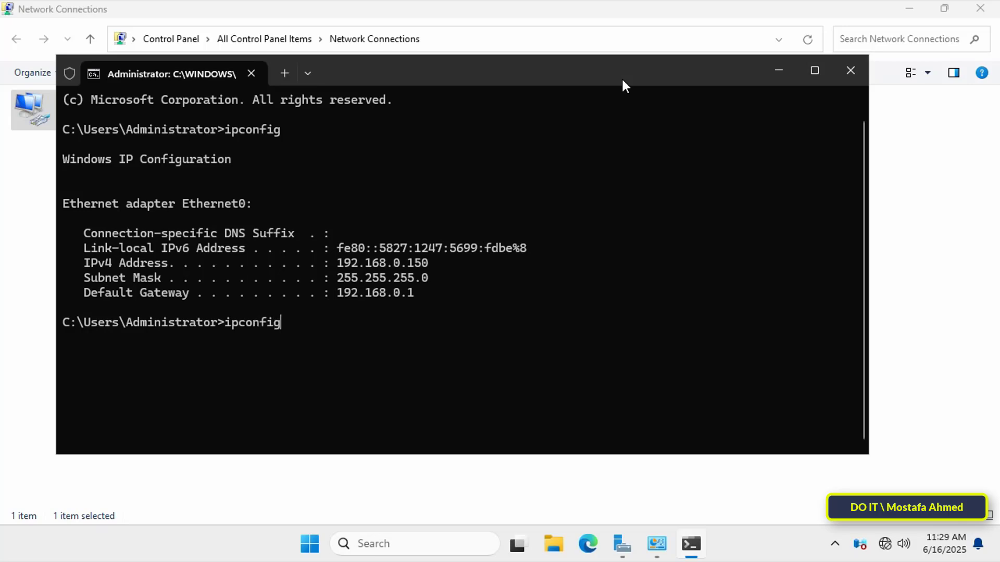
key("Return")
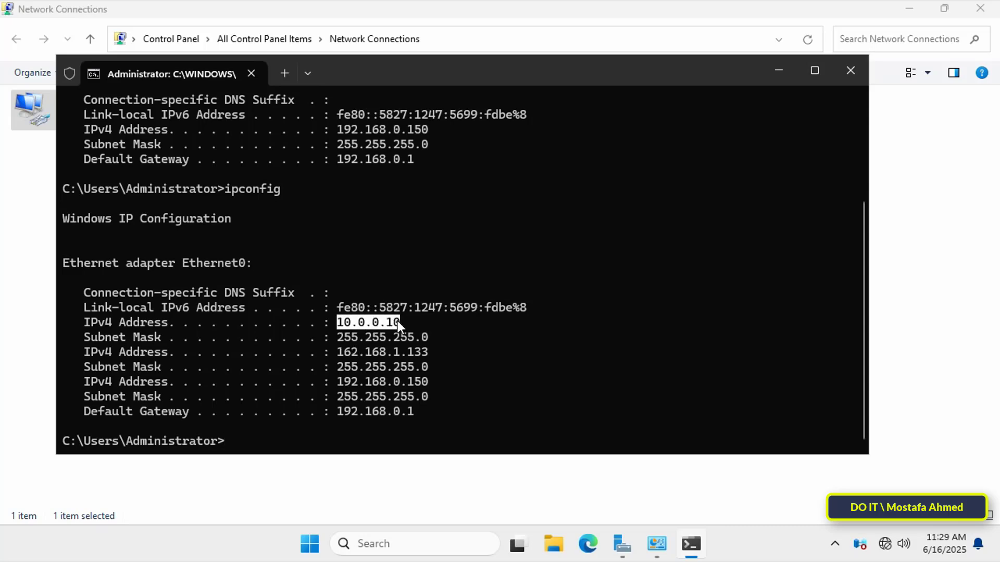
left_click(344, 351)
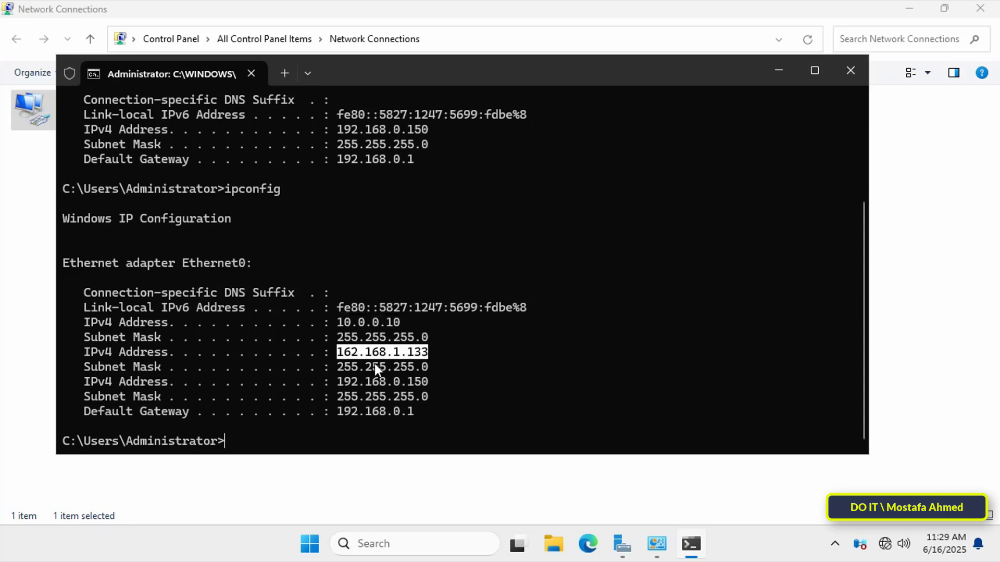
left_click_drag(336, 382, 430, 388)
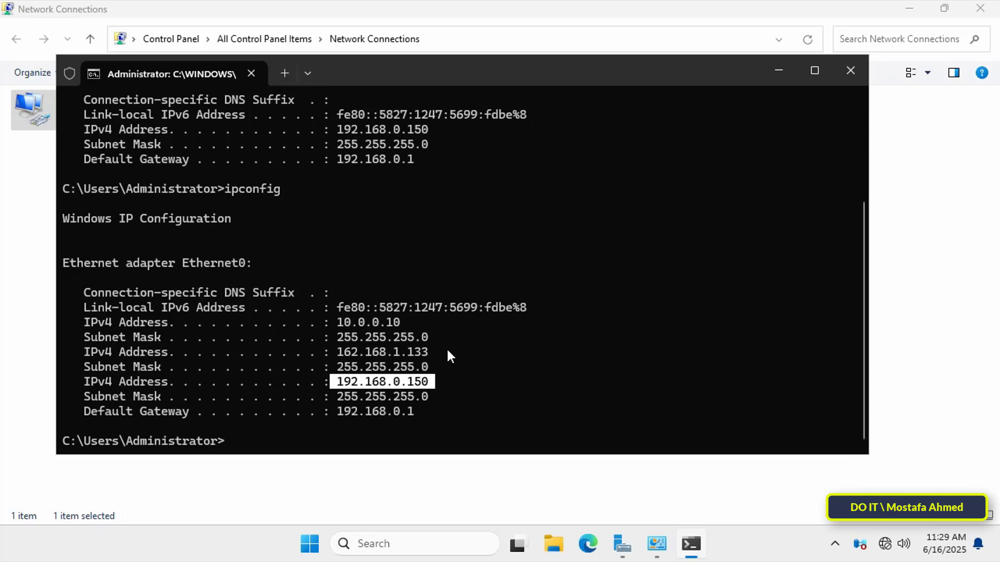
Close Network Connections and minimize Server Manager, leaving the terminal over the desktop
left_click(980, 8)
left_click(908, 11)
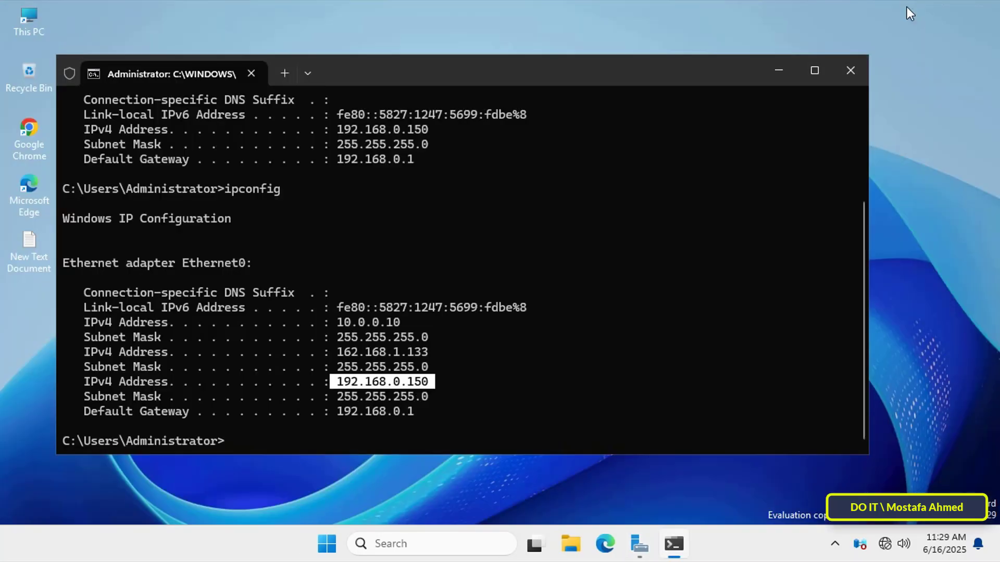
left_click_drag(714, 72, 732, 49)
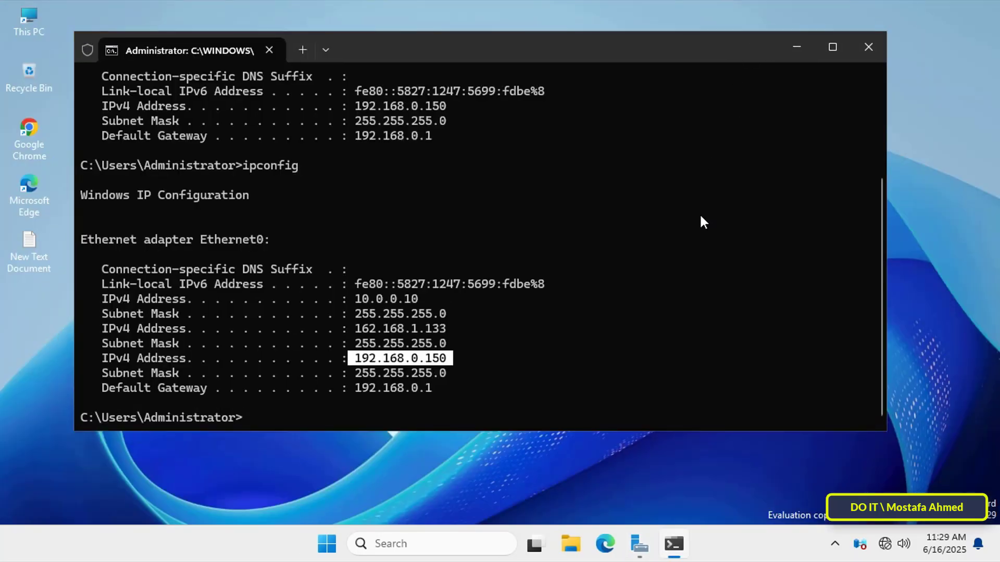